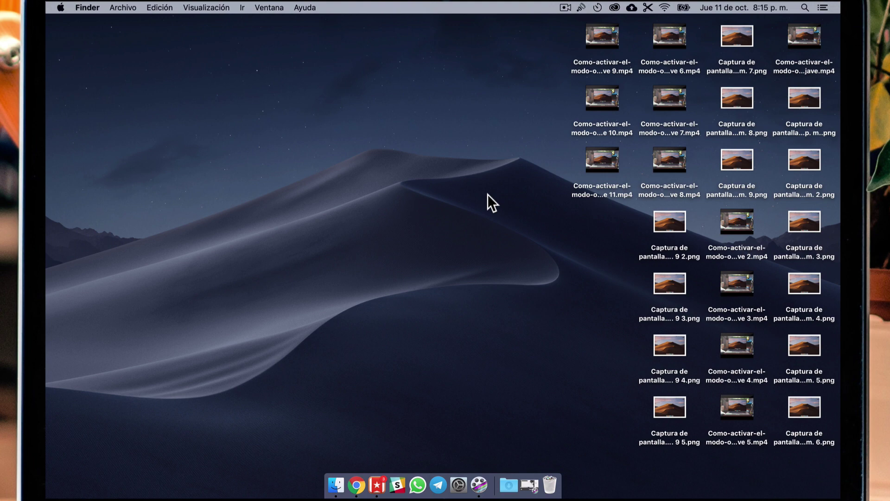
- Group the files on the desktop into stacks by enabling the Usar pilas option
left_click(486, 193)
left_click(305, 72)
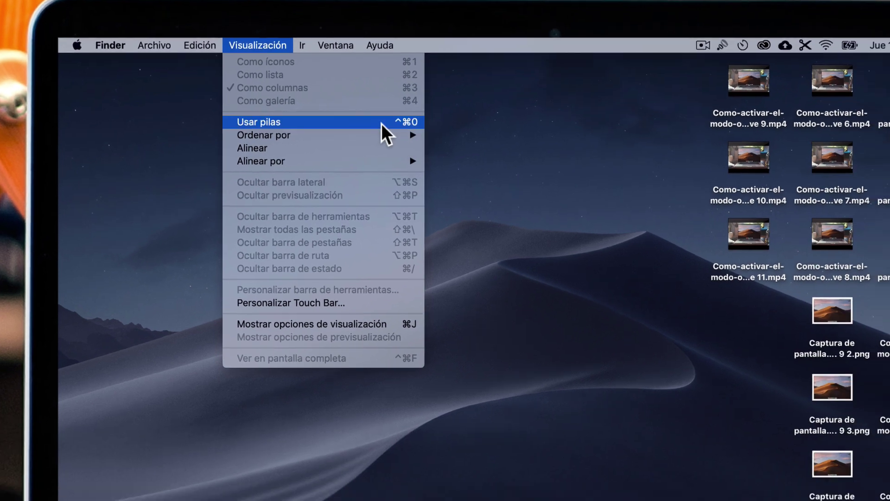
left_click(431, 157)
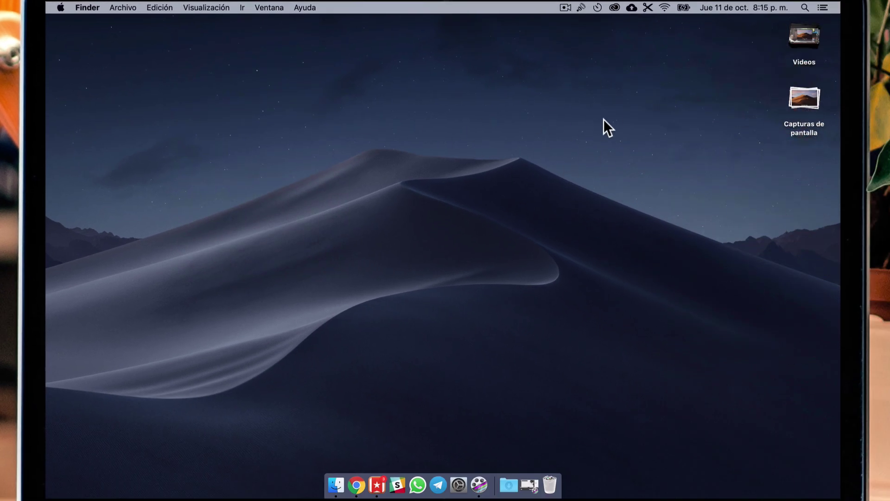
- Expand and collapse the Videos and Capturas de pantalla stacks on the desktop to view the files inside
left_click(813, 42)
left_click(814, 43)
left_click(817, 100)
left_click(817, 101)
left_click(805, 96)
left_click(802, 107)
left_click(812, 39)
left_click(812, 39)
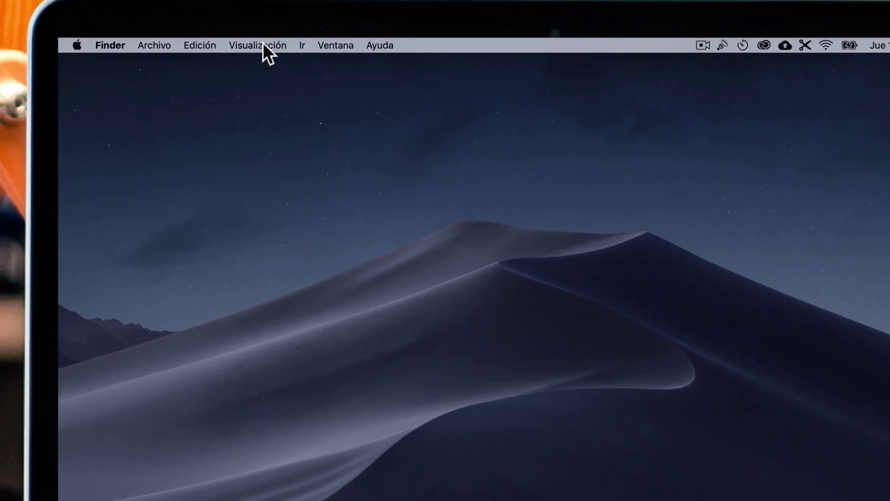
- Turn off Usar pilas for the desktop, and enable it again from the desktop's own context options
left_click(206, 7)
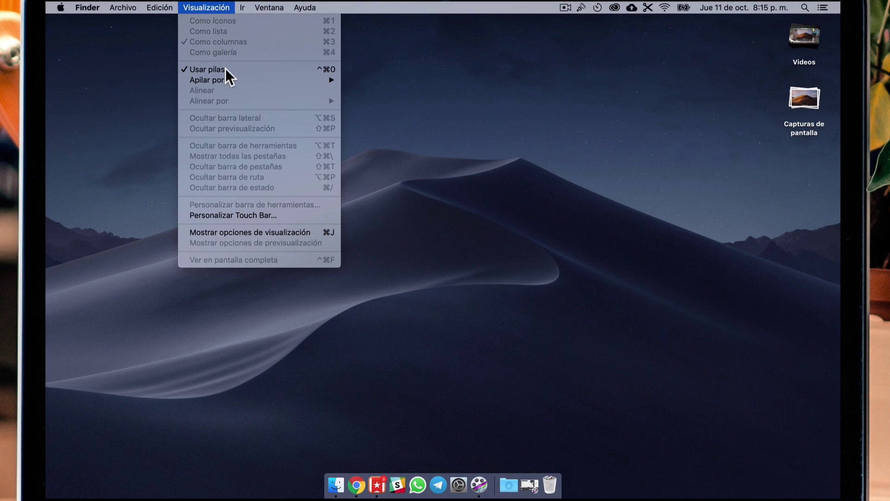
left_click(318, 154)
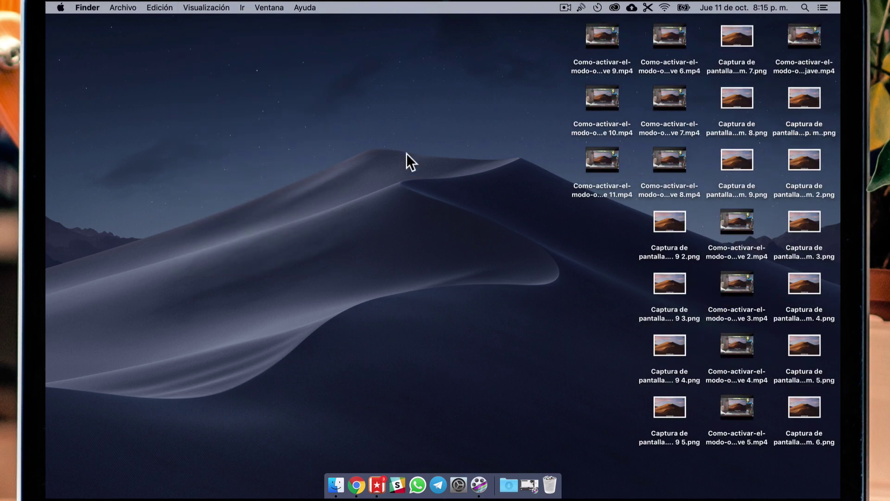
left_click(209, 8)
left_click(444, 136)
right_click(411, 131)
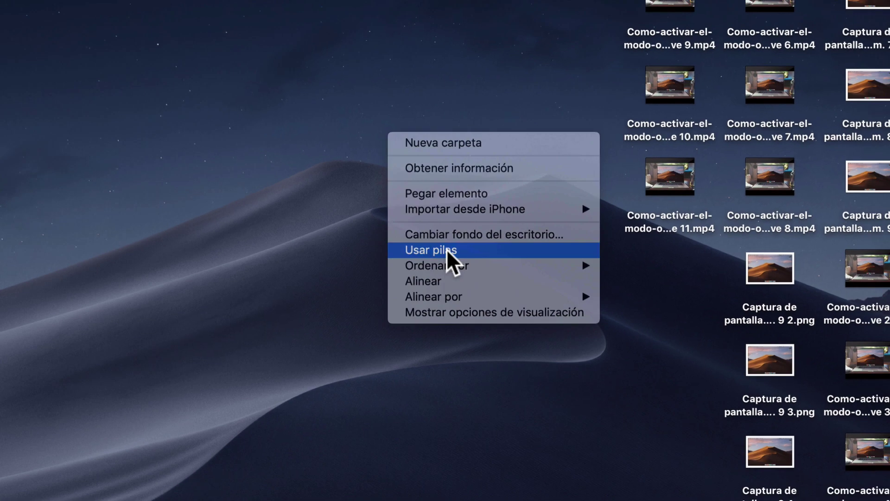
left_click(446, 260)
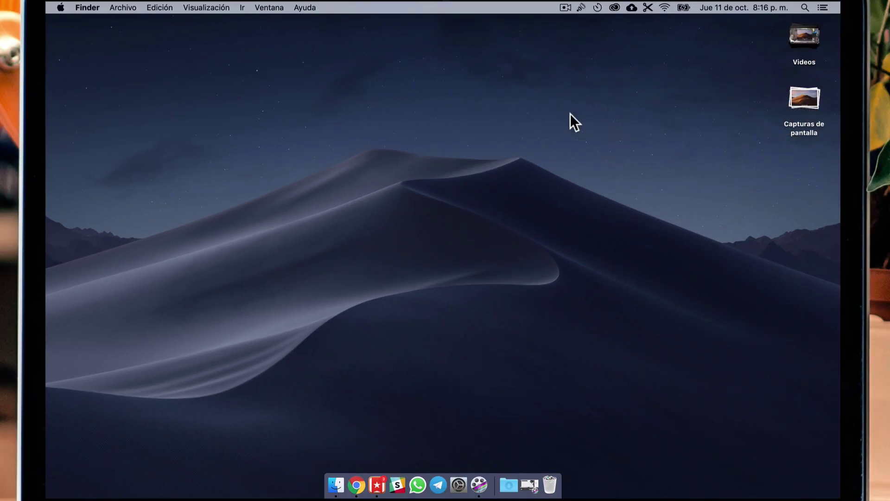
- Expand the Capturas de pantalla stack to view its screenshots, and collapse it again
left_click(797, 101)
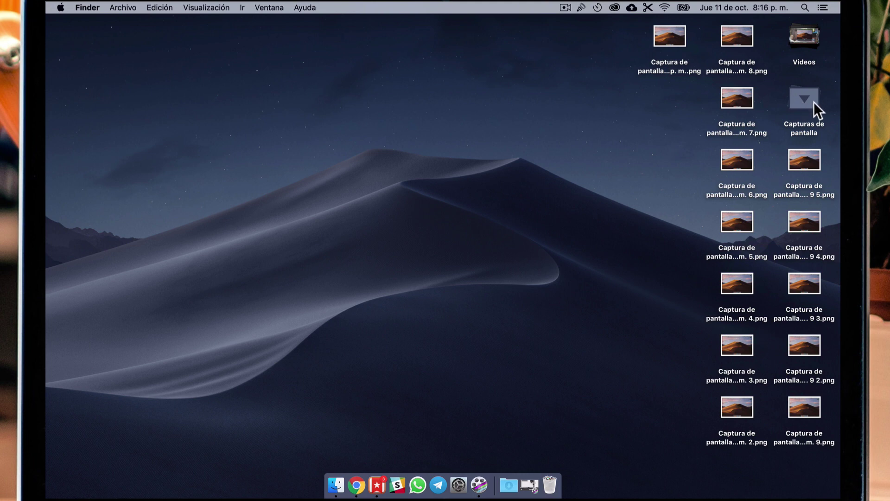
left_click(814, 102)
left_click(814, 102)
left_click(795, 105)
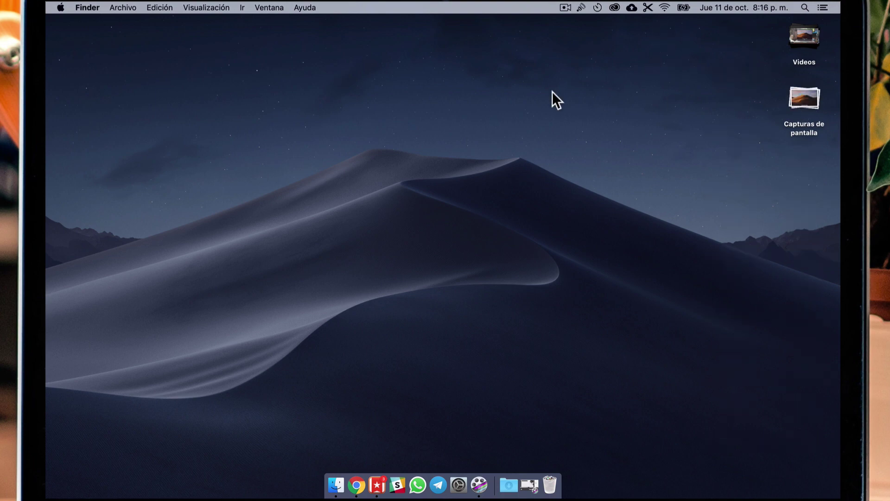
- Group the desktop stacks by Fecha de modificación
left_click(218, 11)
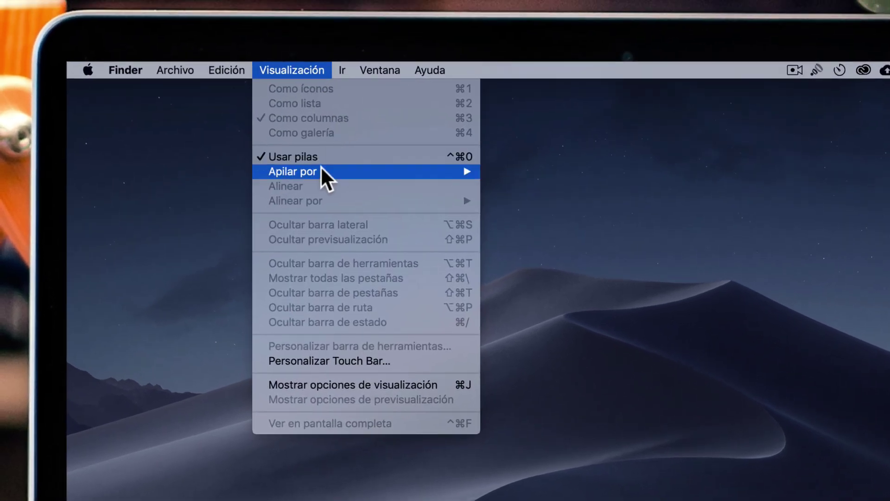
mouse_move(320, 171)
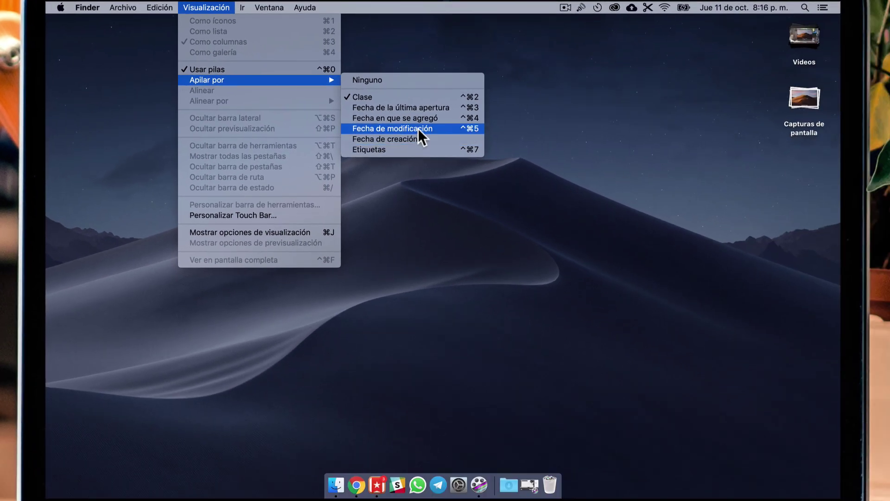
left_click(419, 129)
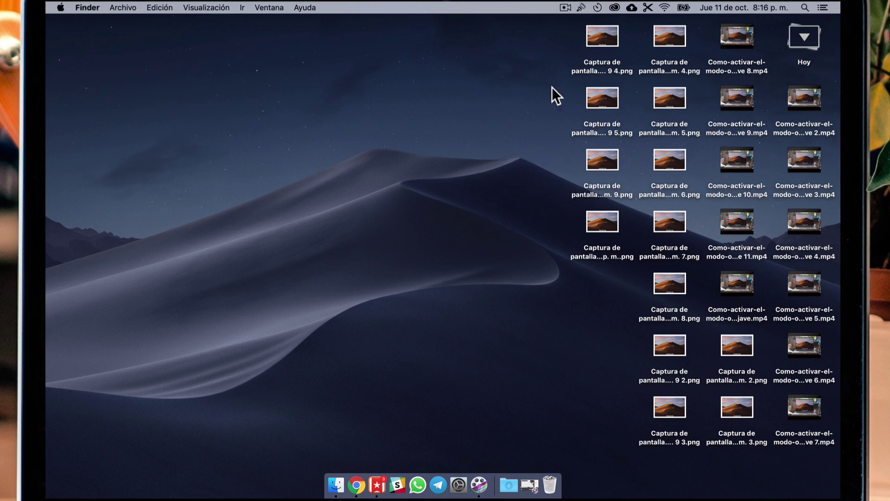
- Change the grouping of the desktop stacks to Fecha de la última apertura
left_click(206, 8)
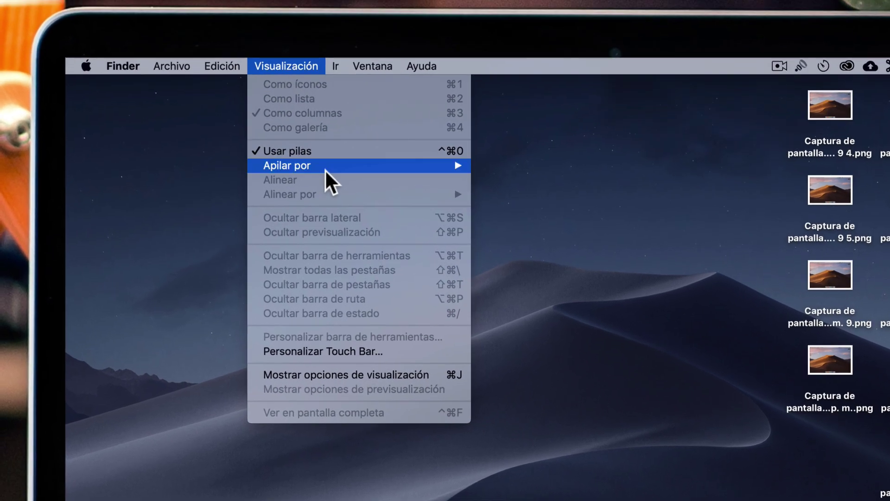
mouse_move(239, 80)
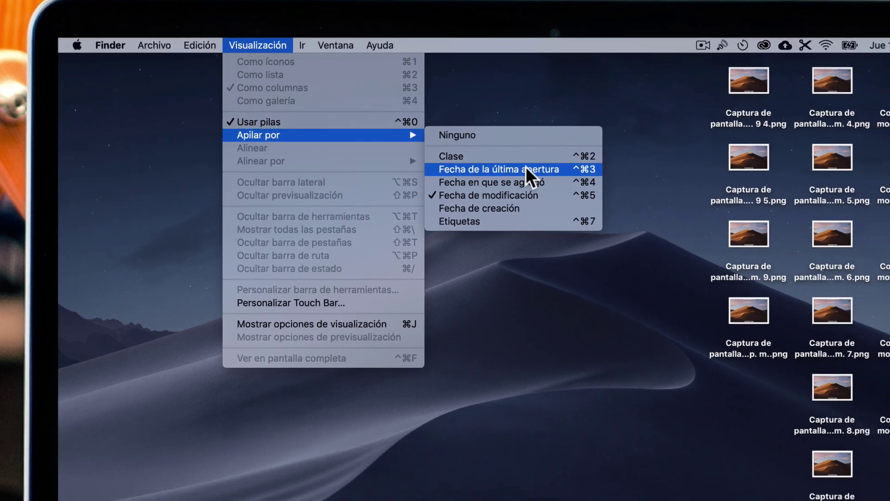
left_click(526, 169)
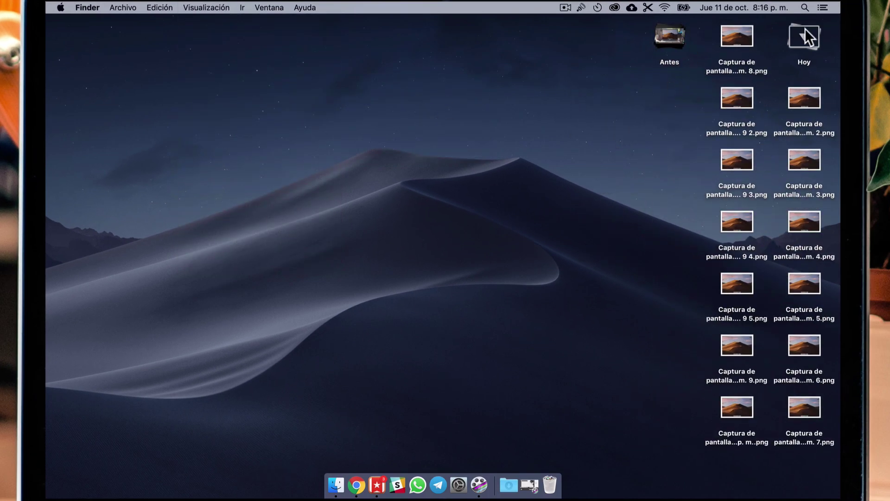
- Set the desktop stacks to be grouped by Clase
left_click(204, 7)
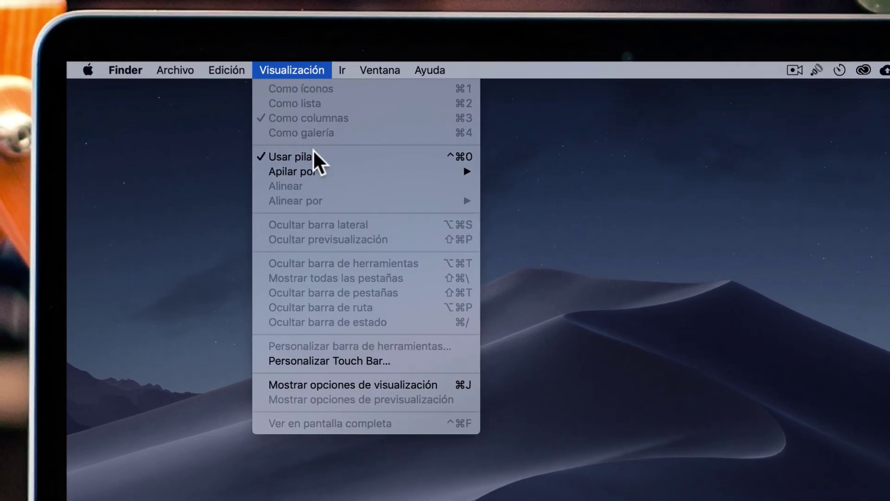
mouse_move(226, 79)
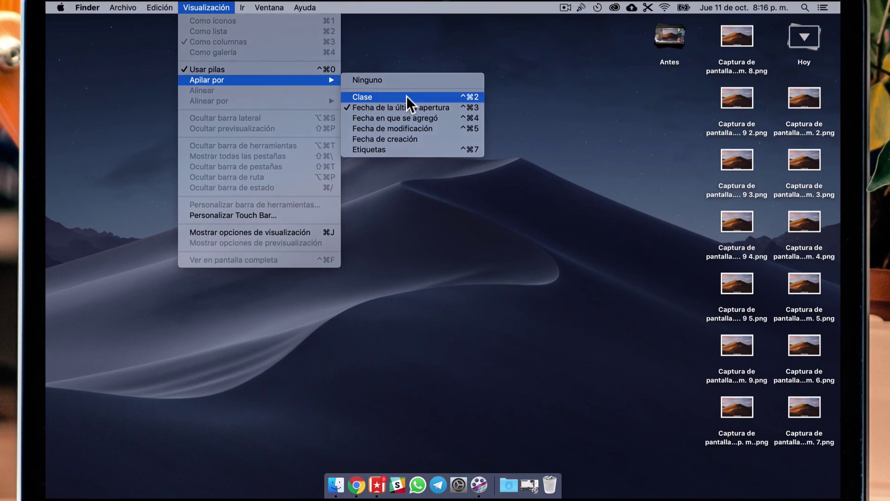
left_click(573, 195)
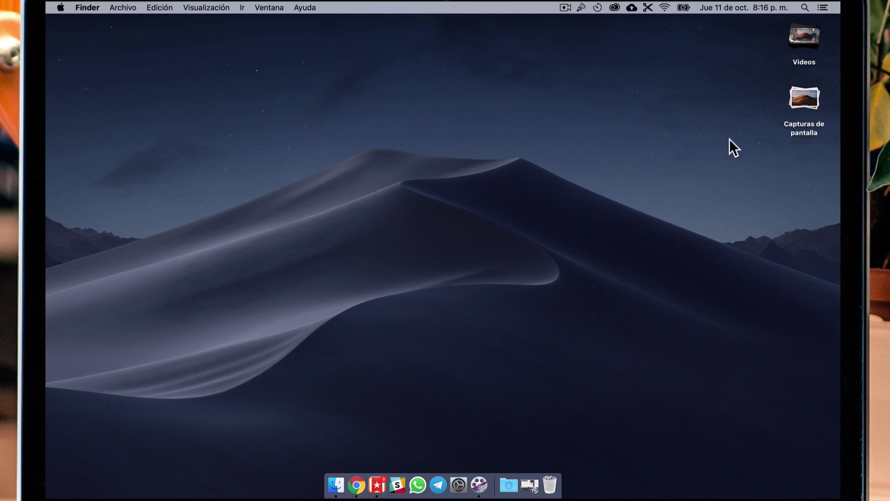
- Move the whole Capturas de pantalla stack from the desktop into the Descargas folder in Finder, and close the folder window
left_click_drag(805, 96, 640, 258)
left_click(509, 485)
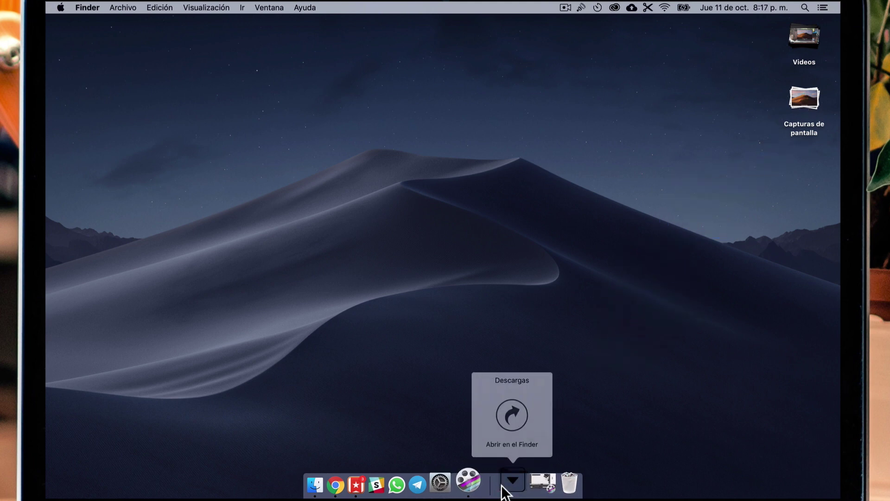
left_click(515, 409)
left_click_drag(804, 97, 365, 169)
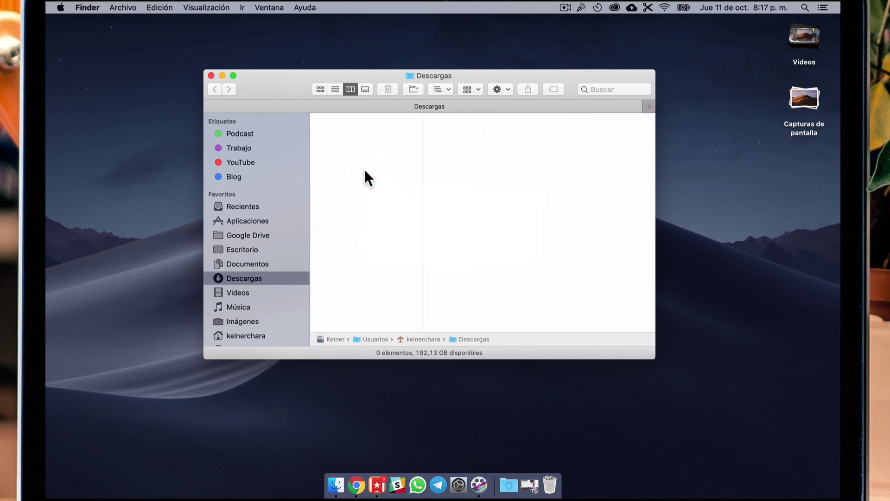
left_click(386, 245)
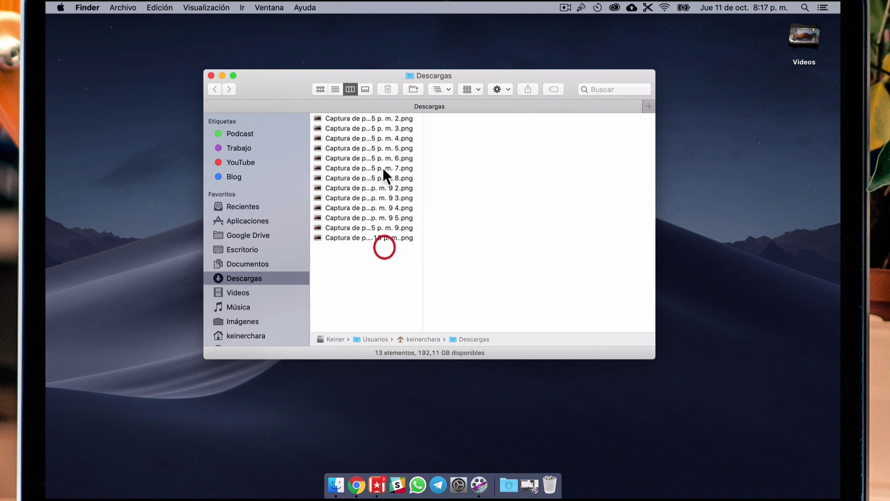
left_click(211, 75)
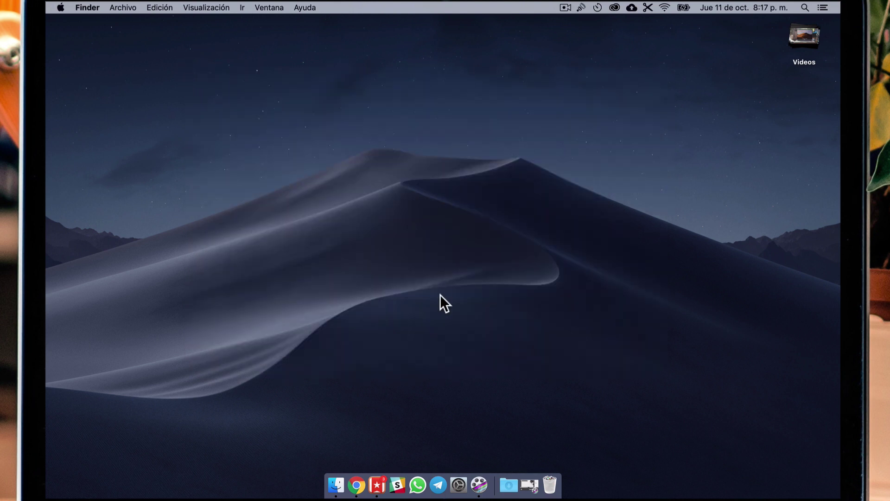
- Preview the contents of the Descargas folder in the Dock, and set the folder to display as Pila
left_click(509, 484)
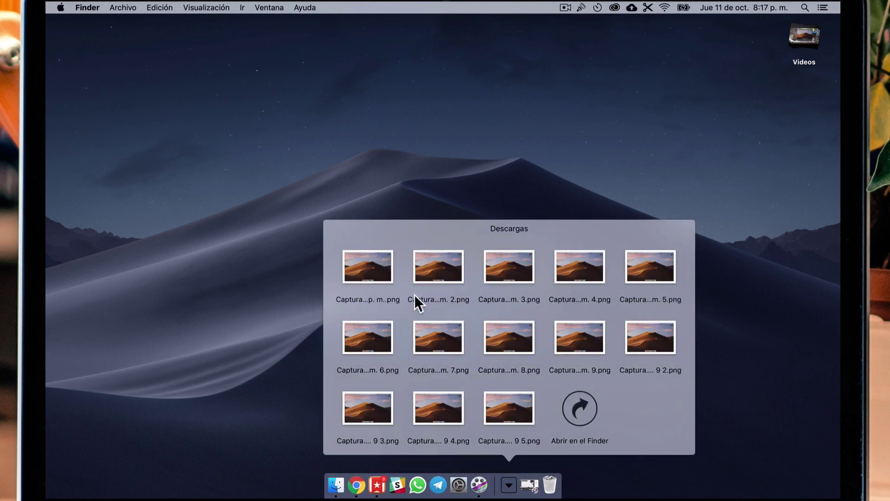
left_click(509, 485)
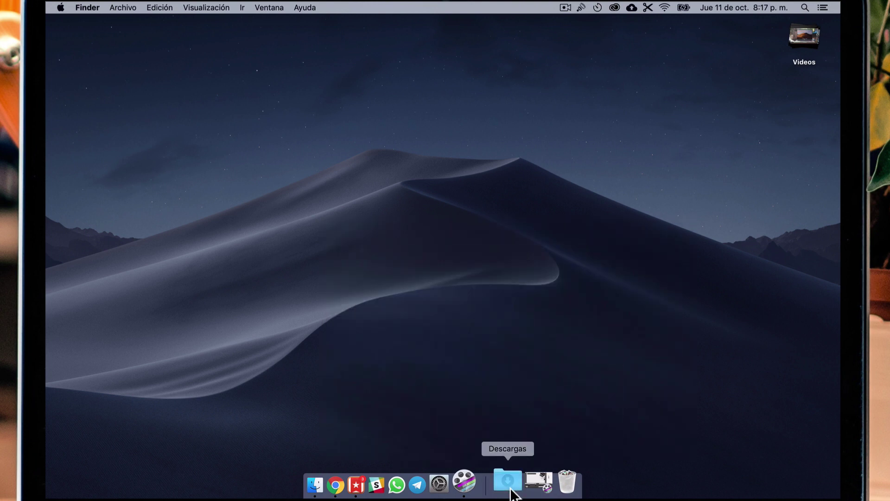
right_click(510, 488)
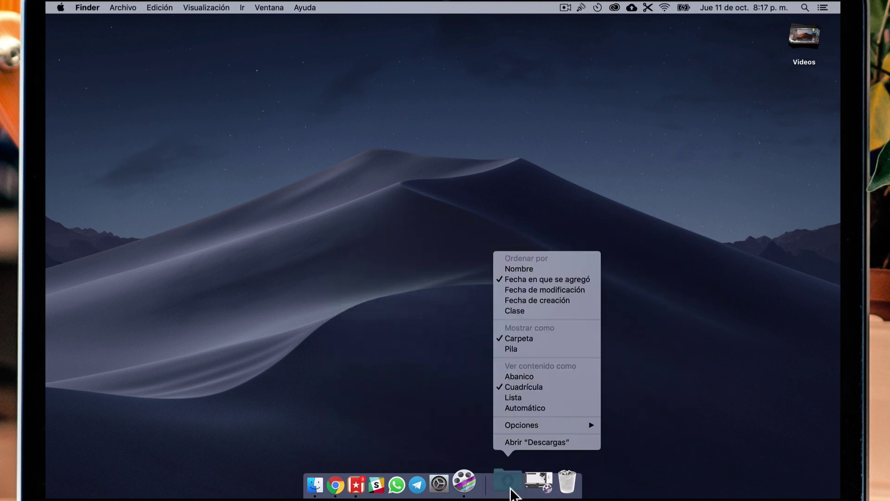
left_click(541, 349)
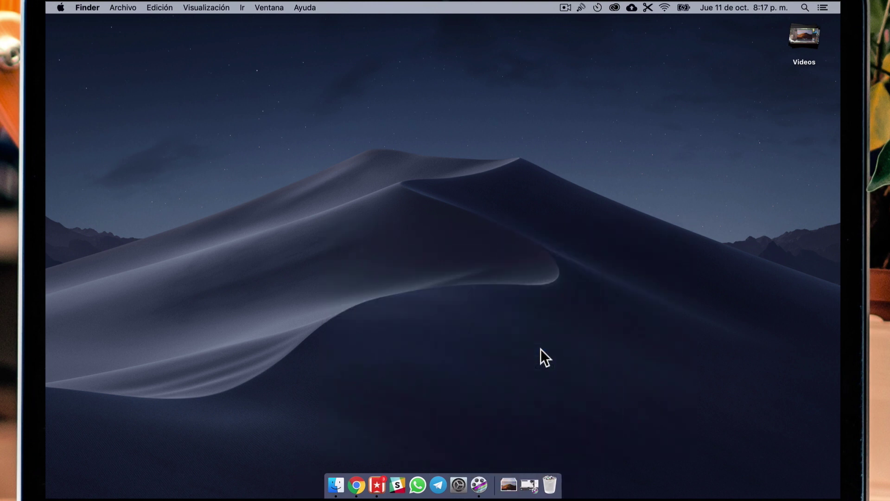
- Switch the display of Descargas in the Dock to Carpeta, and return it to Pila
right_click(510, 490)
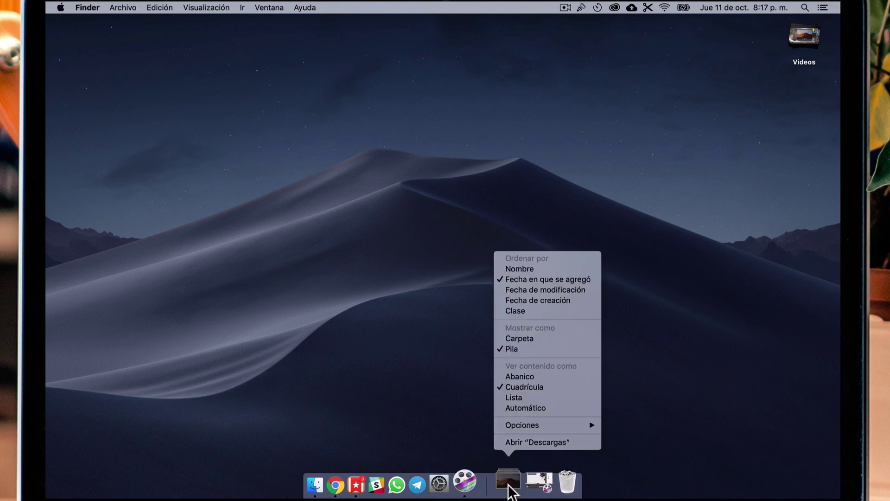
left_click(540, 338)
right_click(510, 484)
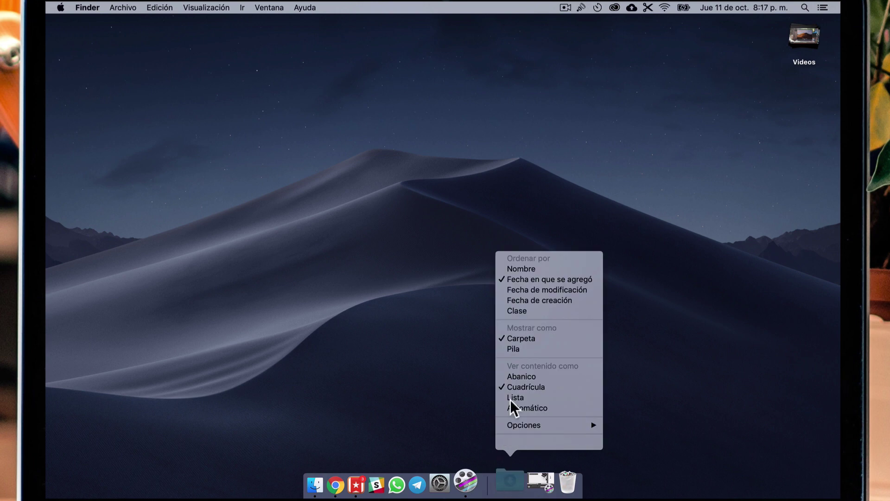
left_click(530, 347)
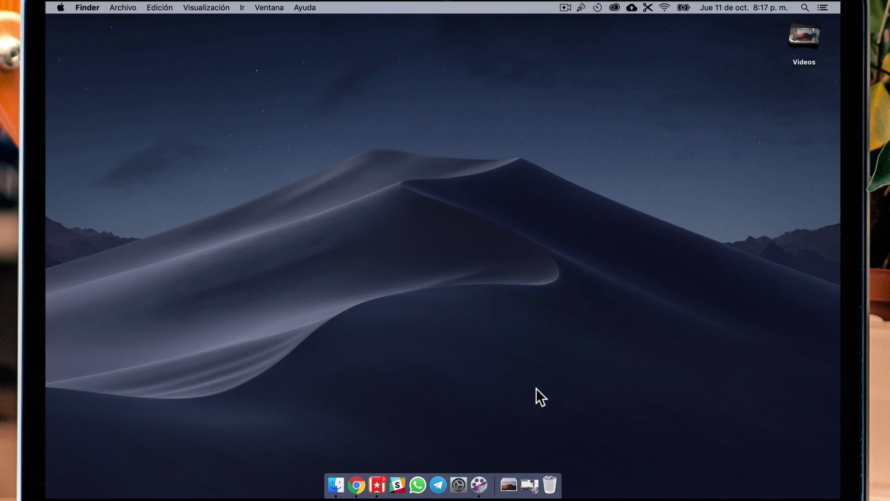
- Set the content view of the Descargas stack in the Dock to Abanico, and open the stack to show its files
left_click(513, 474)
left_click(513, 474)
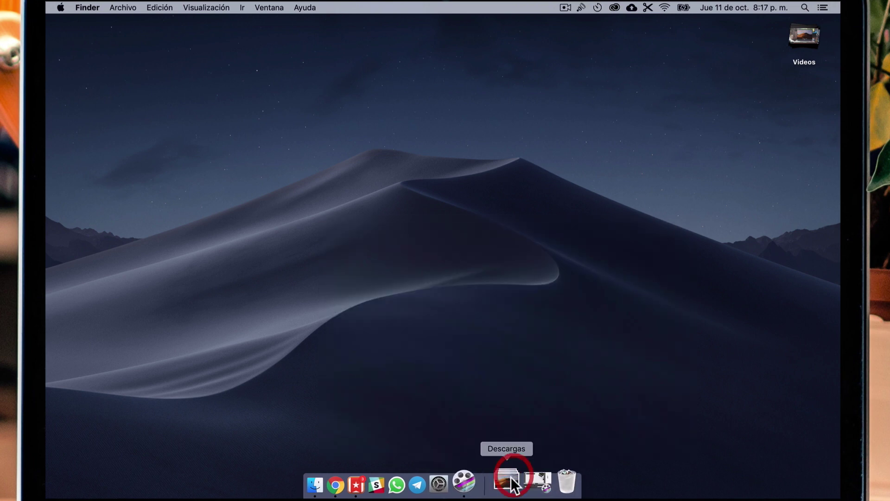
right_click(510, 477)
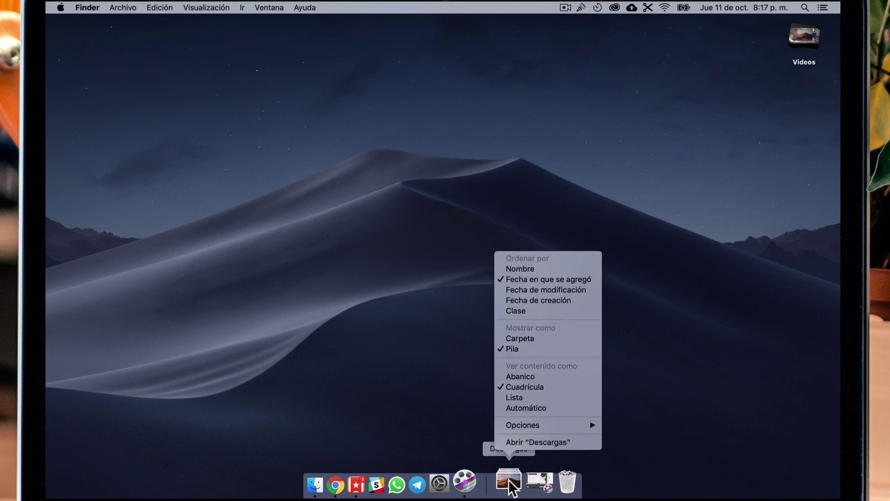
left_click(535, 375)
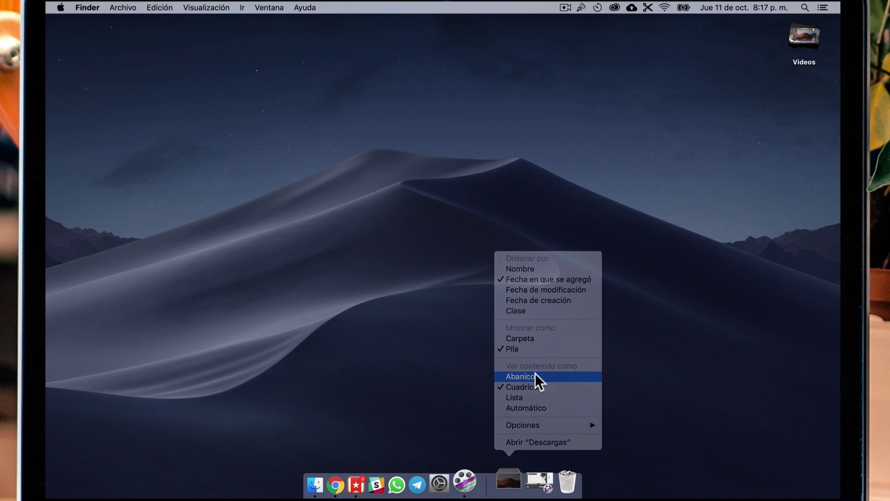
left_click(508, 483)
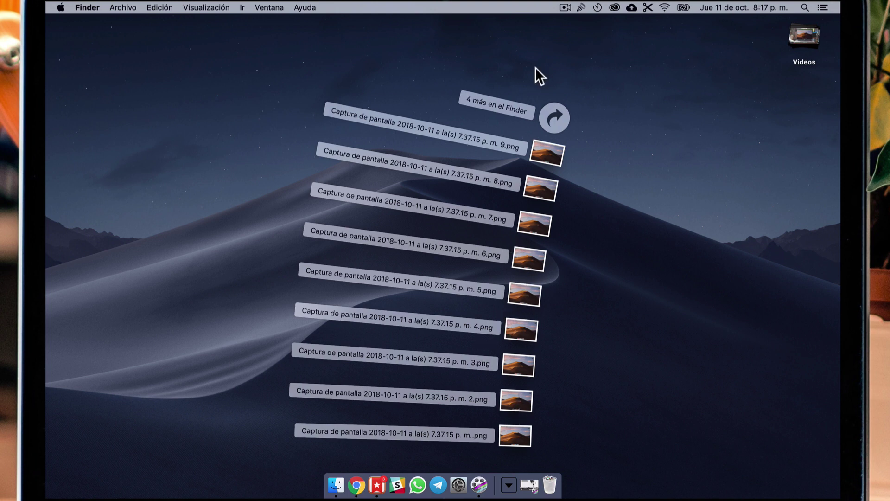
- Set the content view of the Descargas stack in the Dock to Cuadrícula
right_click(511, 479)
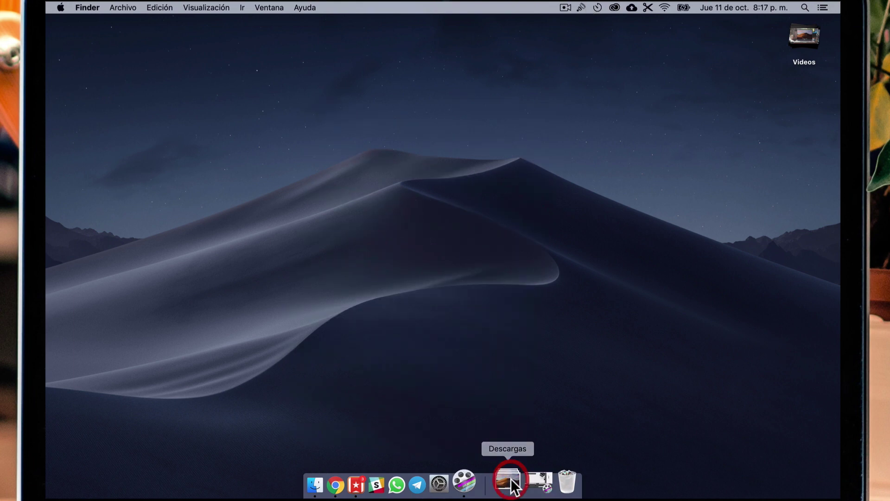
left_click(532, 388)
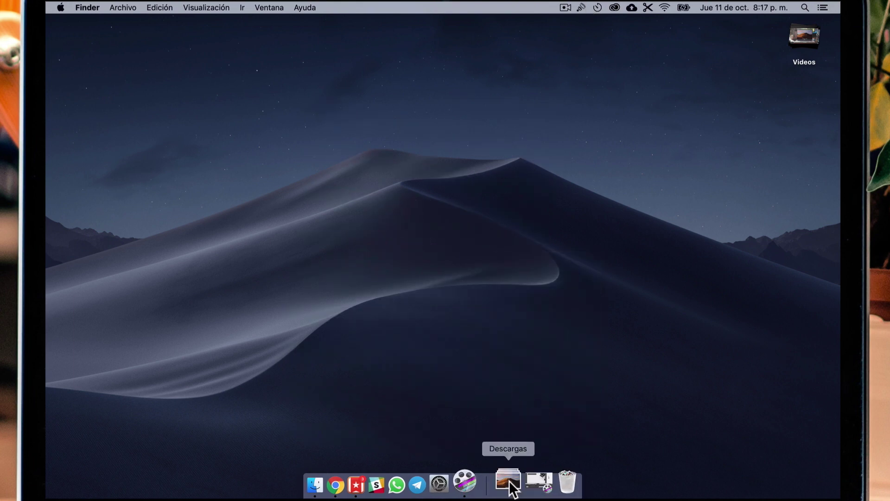
- View the files of the Descargas stack in the Dock as a grid, and set its content view to Abanico
left_click(509, 482)
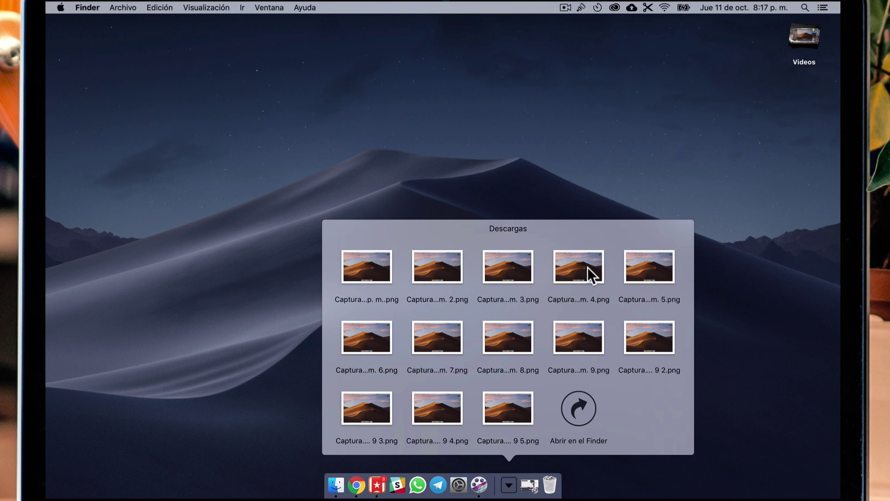
left_click(510, 479)
right_click(510, 482)
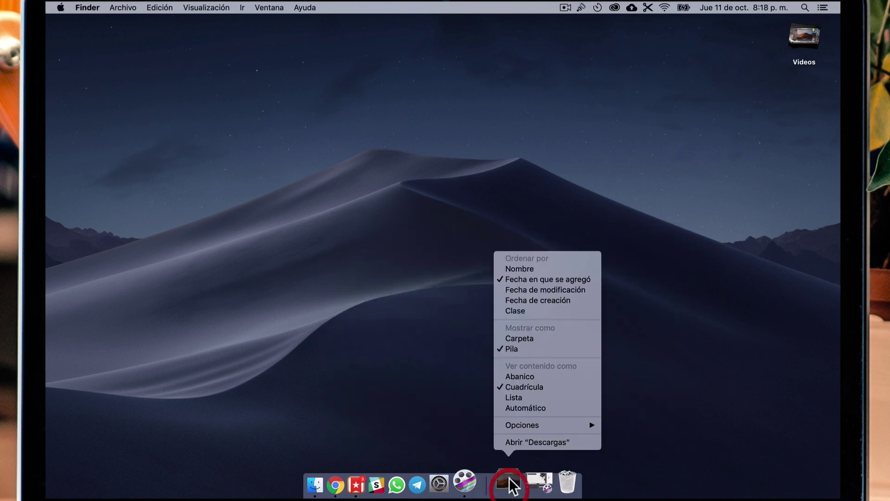
left_click(529, 371)
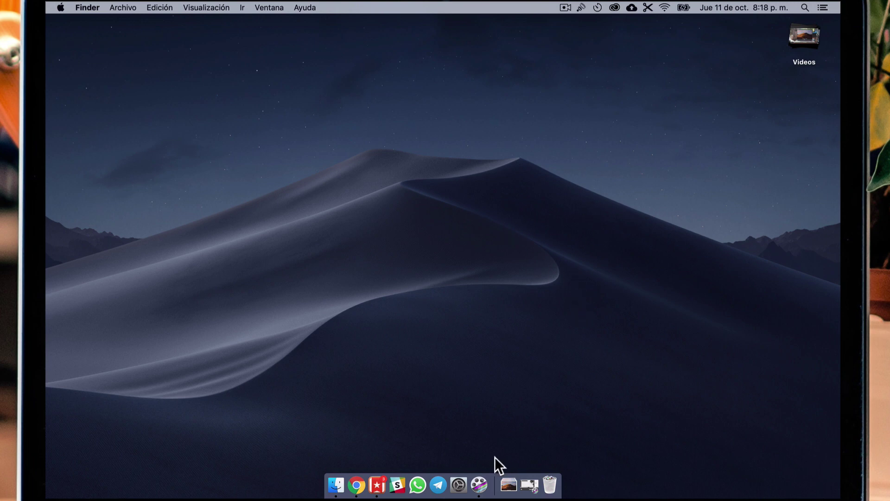
- Enable the option "Mostrar apps recientes en el Dock" in the Dock settings of Preferencias del Sistema
left_click(457, 480)
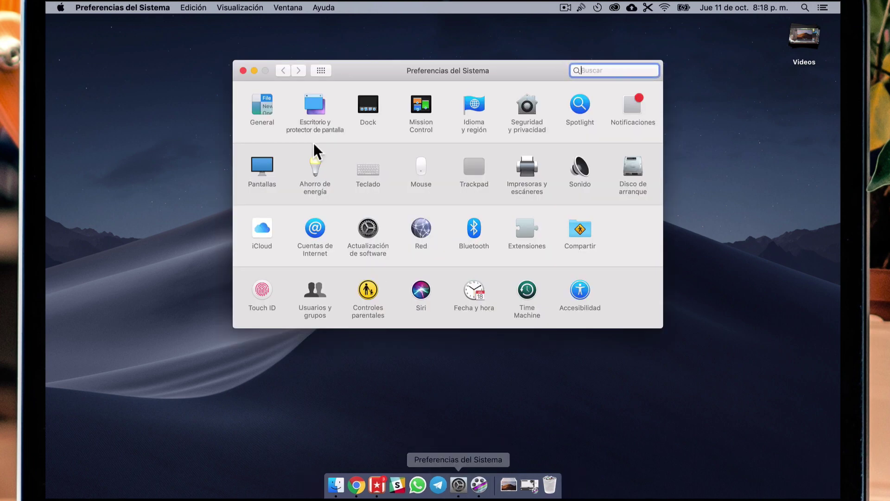
left_click(367, 105)
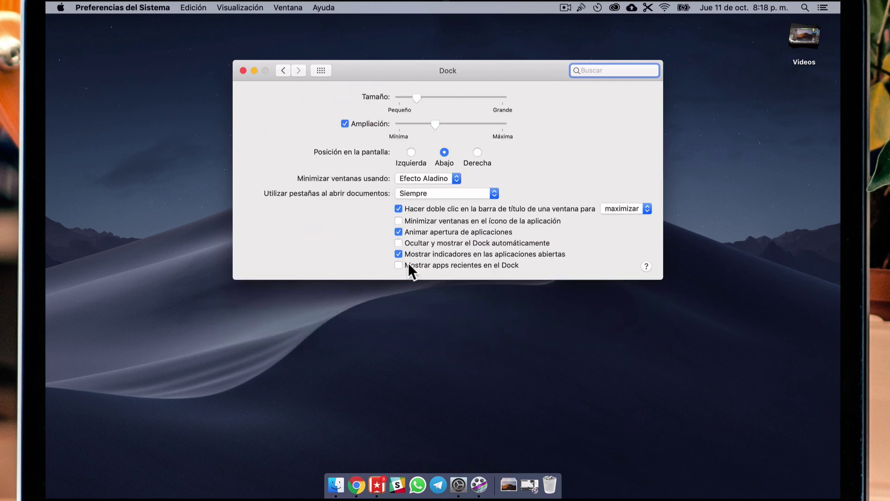
left_click(416, 262)
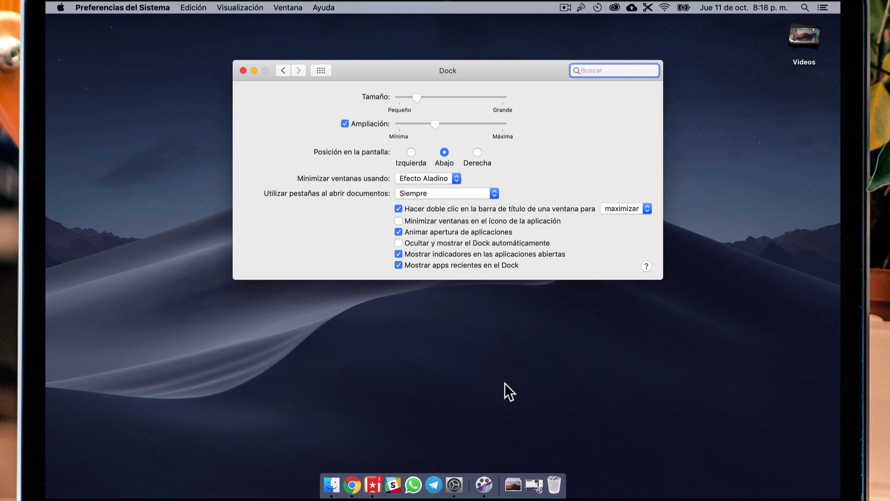
- Launch Notas de voz from Launchpad
key("F4")
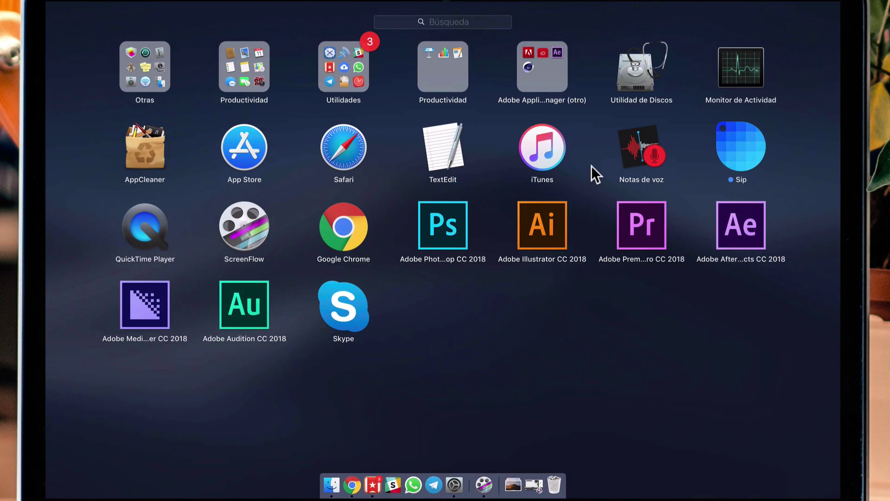
left_click(640, 155)
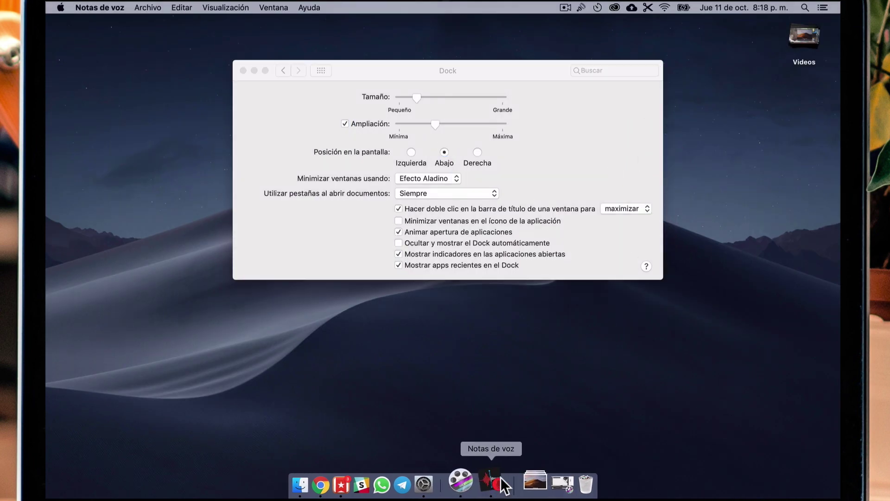
- Disable the option "Mostrar apps recientes en el Dock", and close the Dock settings and Notas de voz windows
left_click(400, 264)
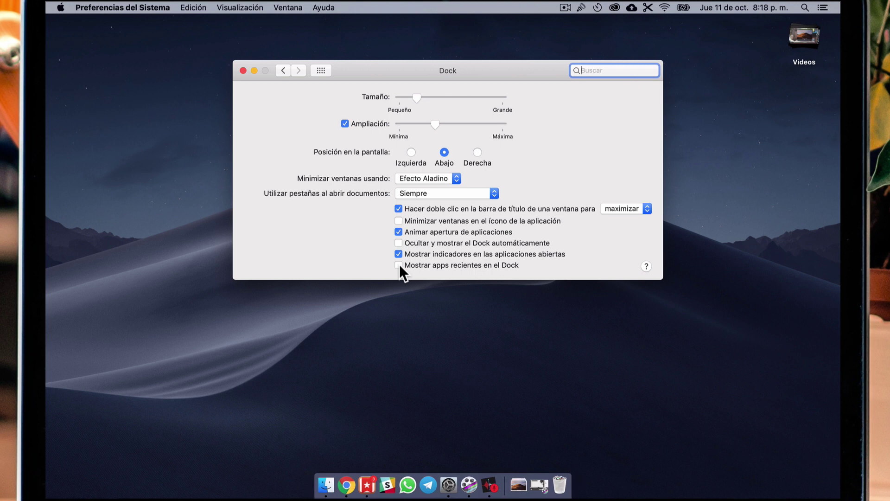
left_click(243, 71)
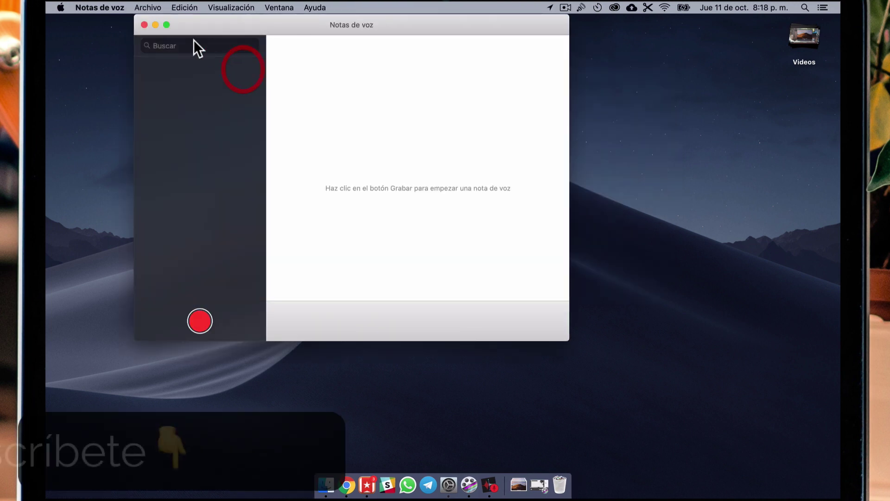
left_click(144, 25)
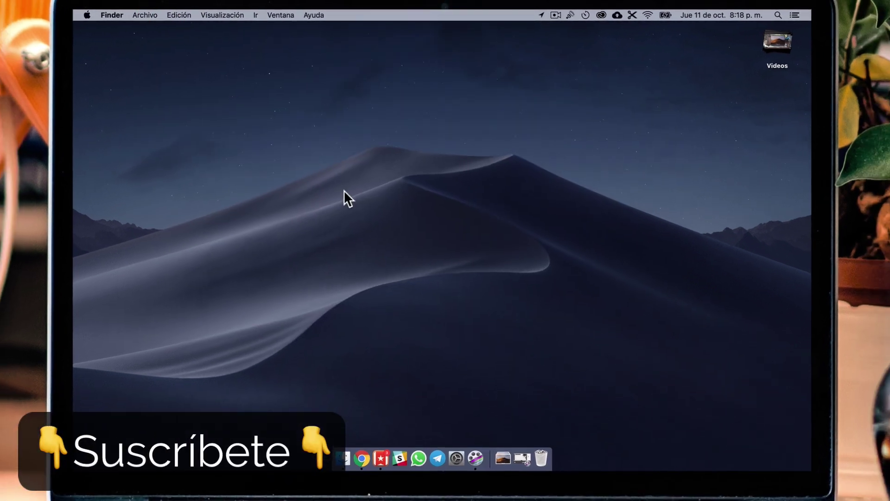